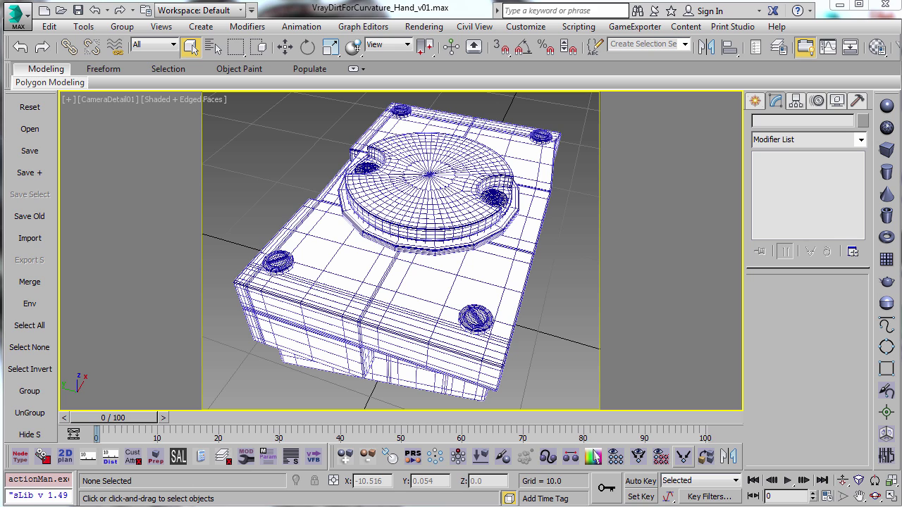
- Open the Material Editor and show the VRayDirt (Map #4) parameters under the Diffuse map
click(877, 48)
drag(732, 9, 260, 58)
click(321, 380)
click(290, 315)
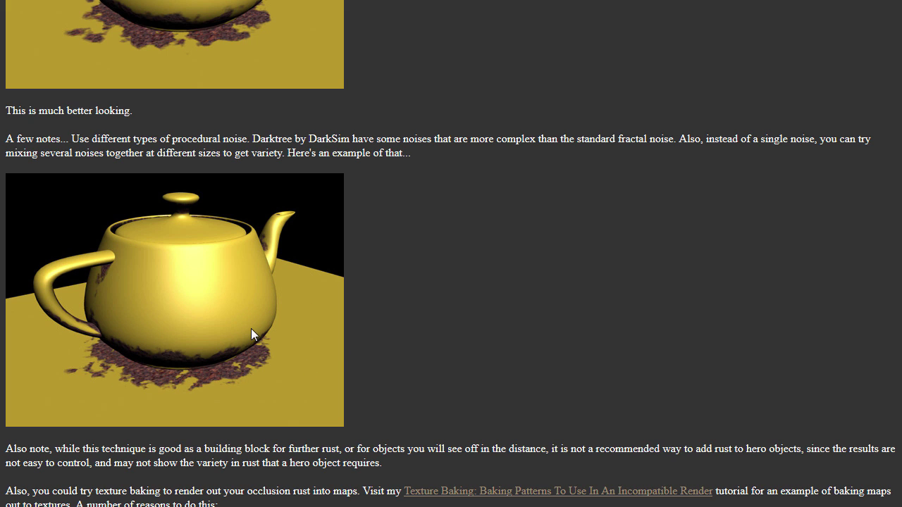
scroll(251, 328, up, 20)
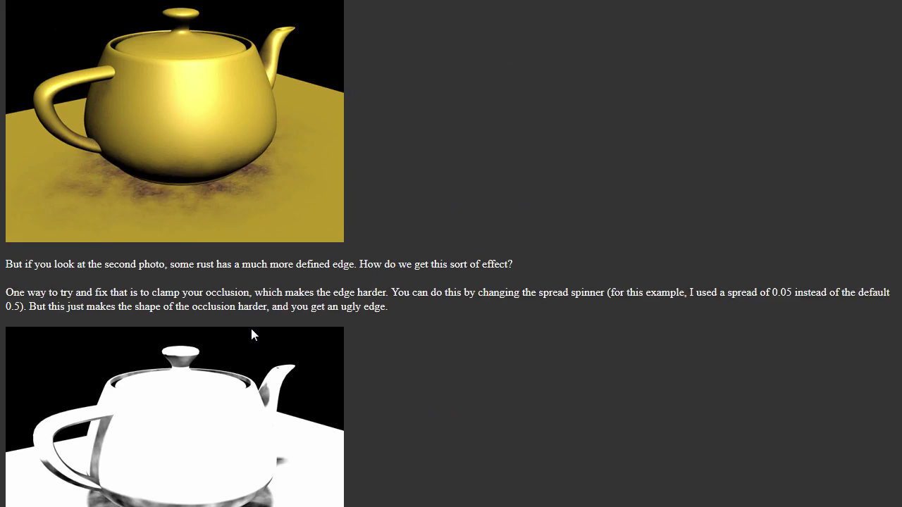
scroll(251, 329, up, 20)
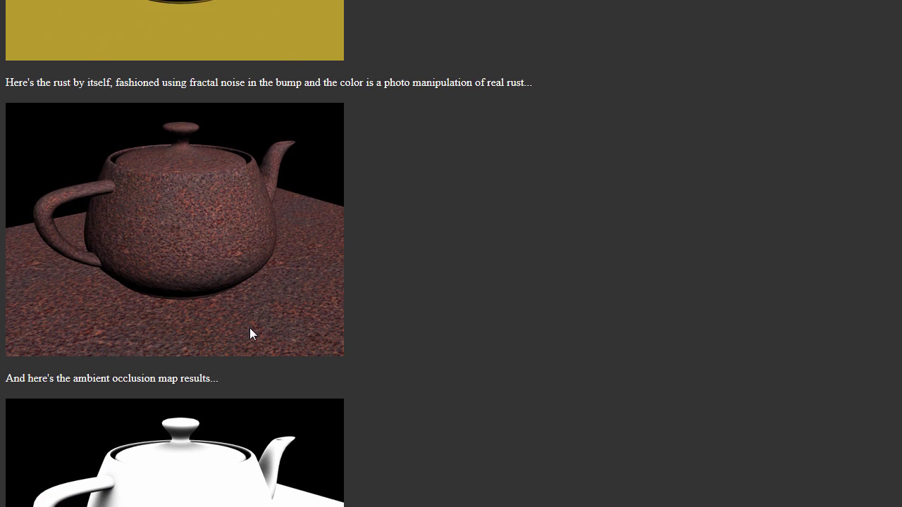
scroll(250, 328, down, 5)
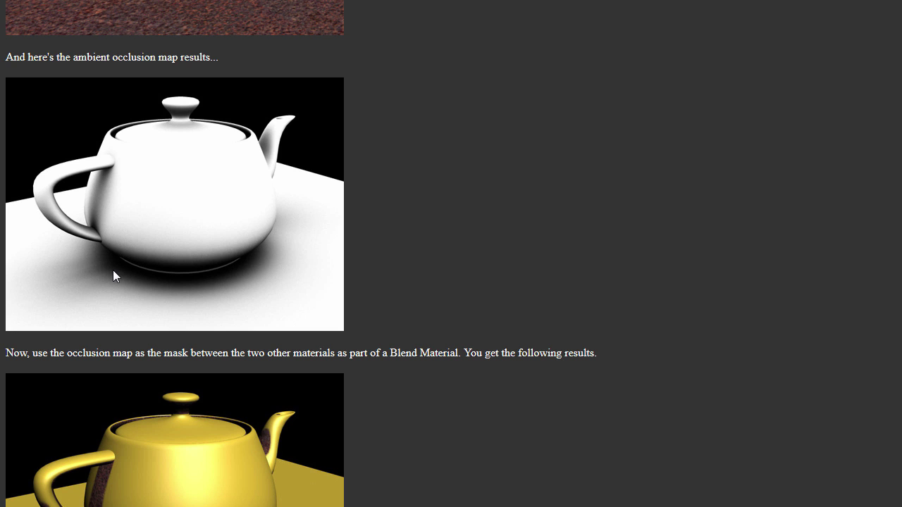
scroll(256, 263, up, 4)
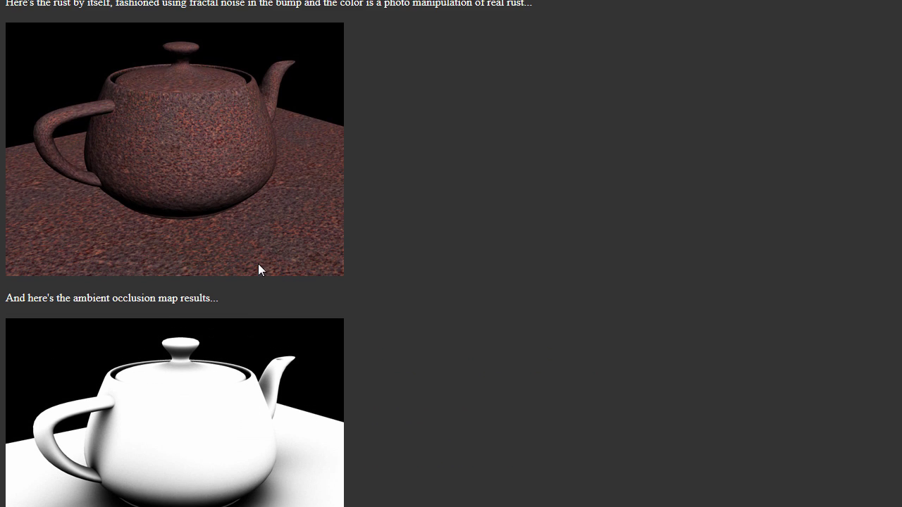
scroll(258, 265, down, 20)
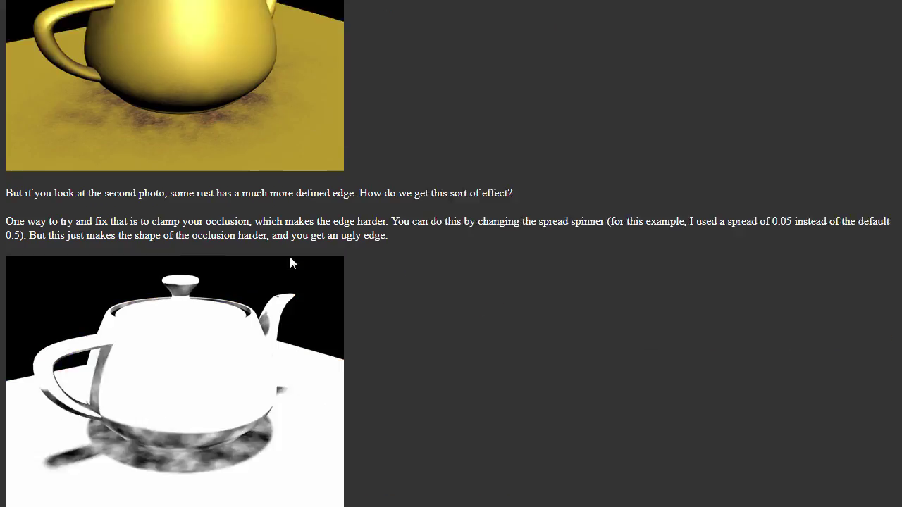
scroll(257, 282, down, 20)
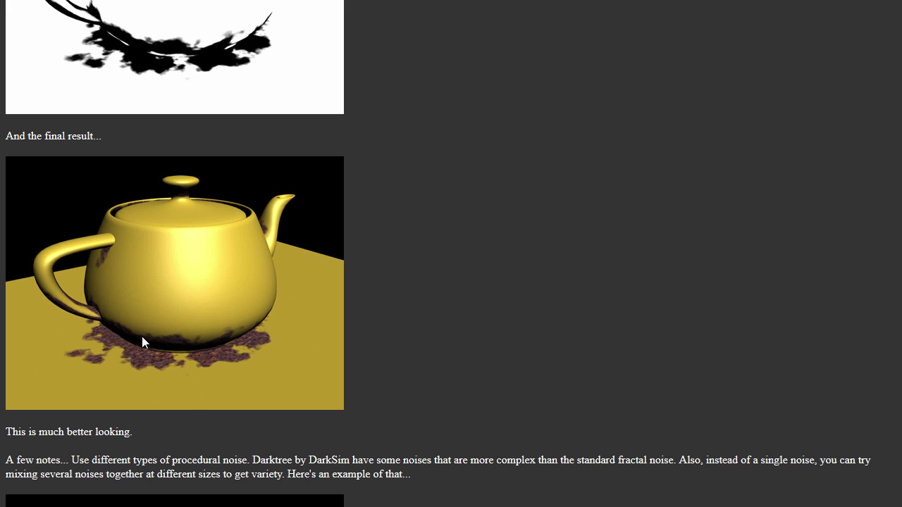
scroll(254, 337, down, 1)
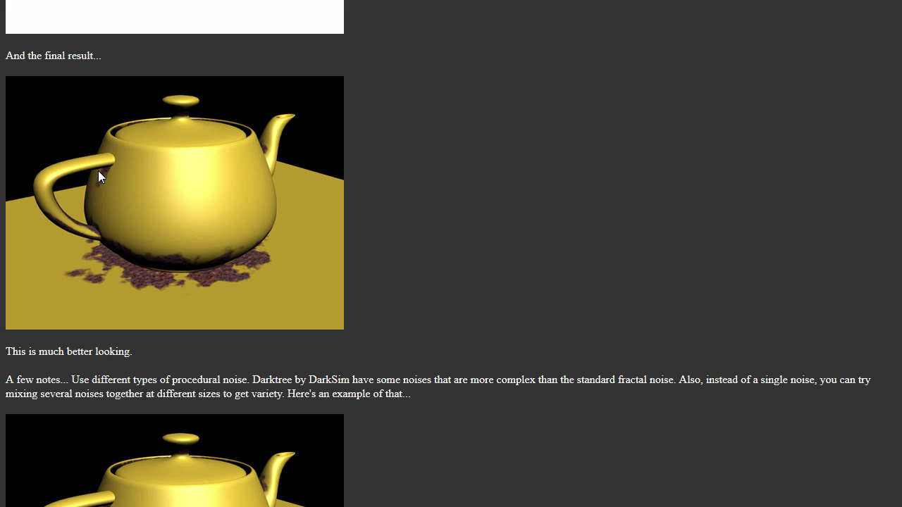
scroll(99, 173, down, 5)
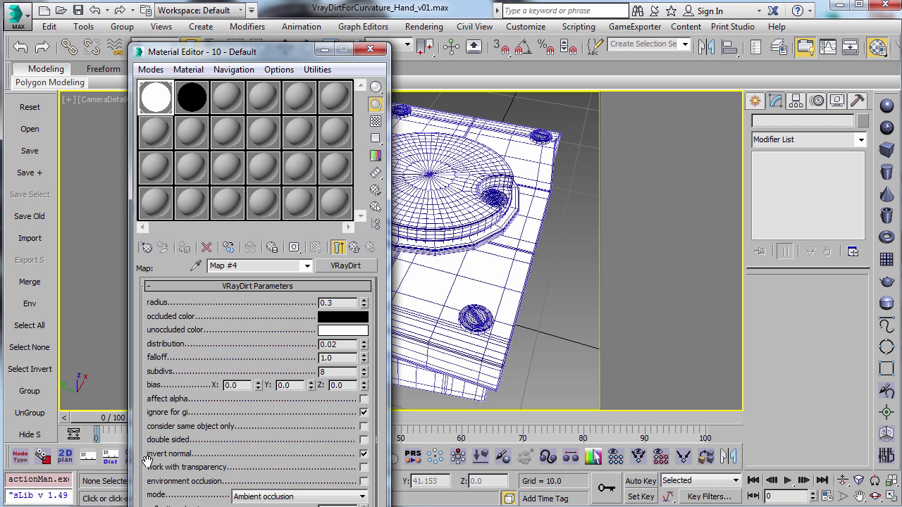
- Enable invert normal on the VRayDirt map and render the camera view
click(364, 454)
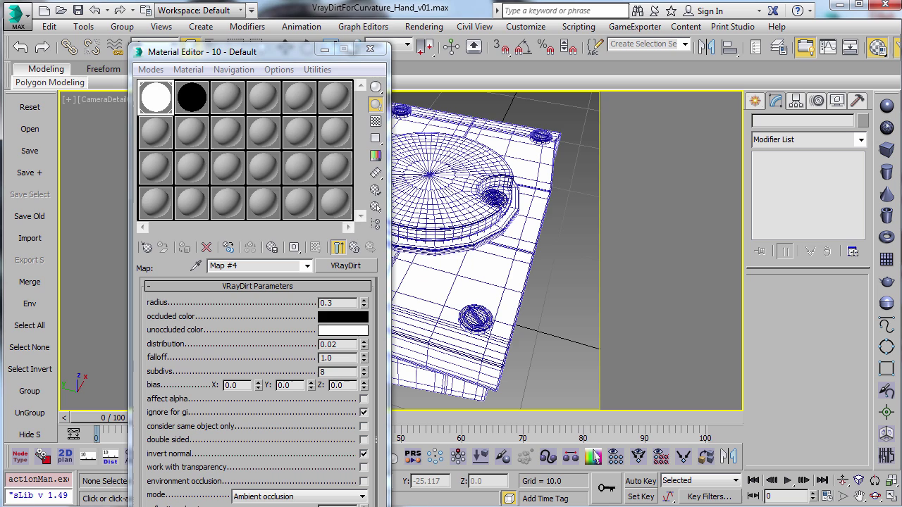
key(shift+q)
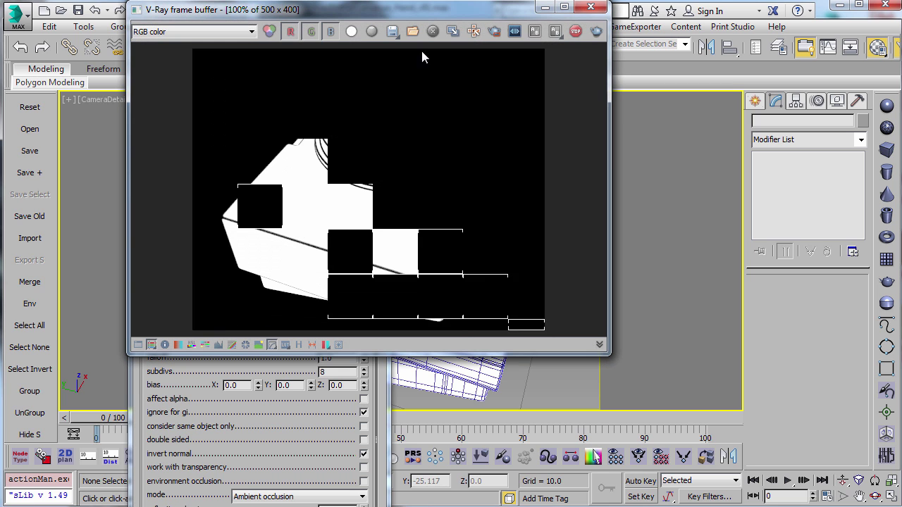
- Move the V-Ray frame buffer aside while the inverted-normal dirt render completes
drag(425, 19, 528, 91)
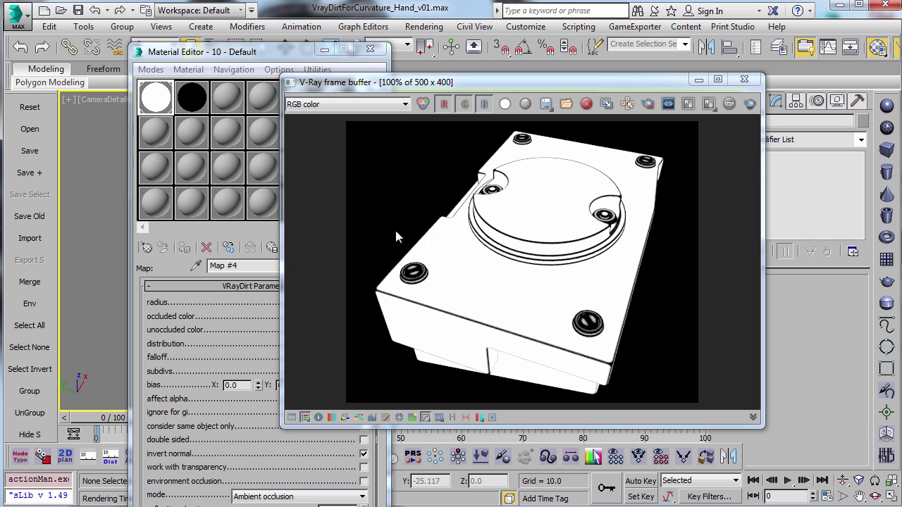
- Enable Map #4's Output color map and drag both curve points right into a steep ramp
click(164, 272)
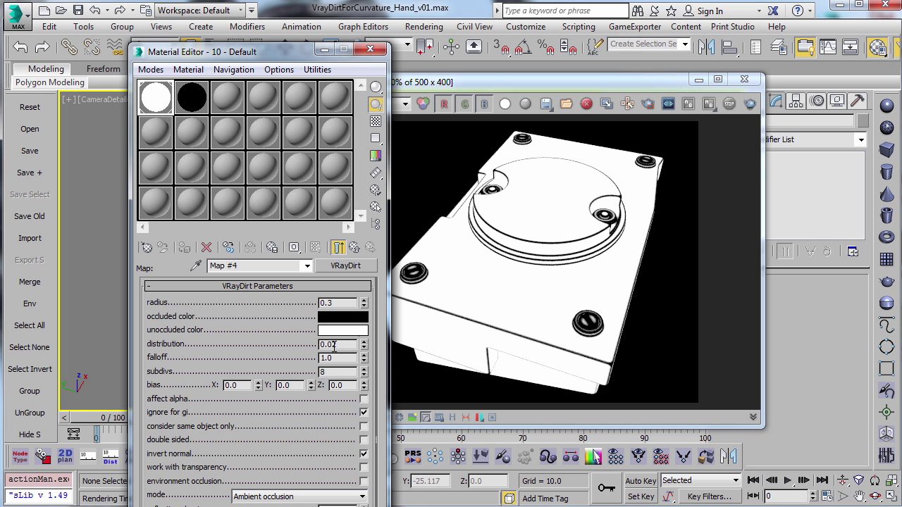
click(353, 248)
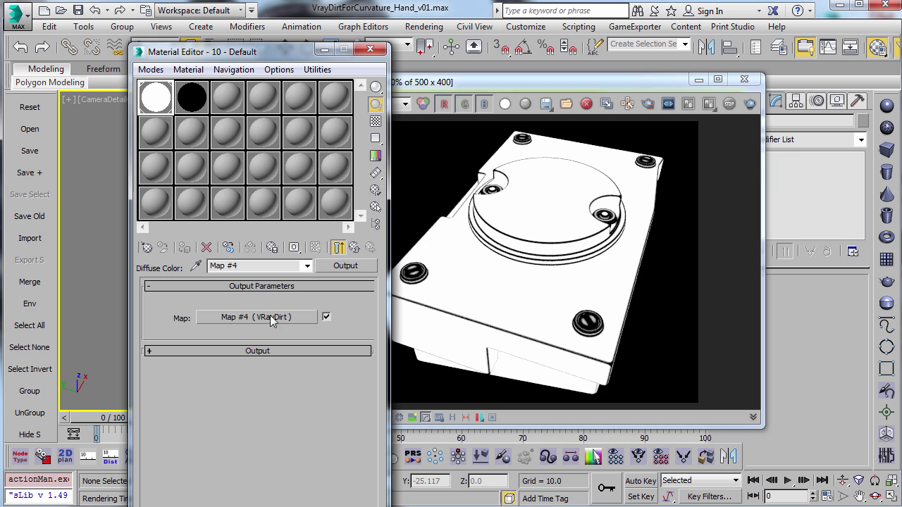
click(268, 351)
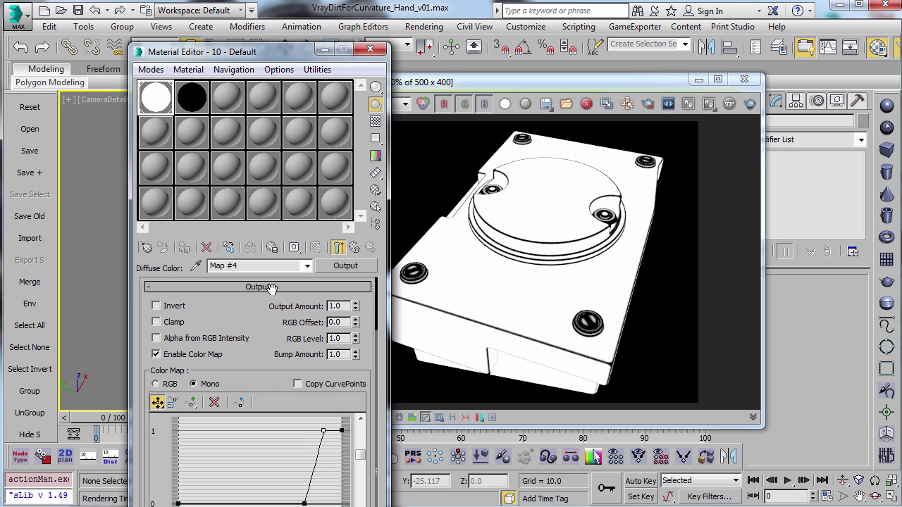
drag(243, 50, 245, 24)
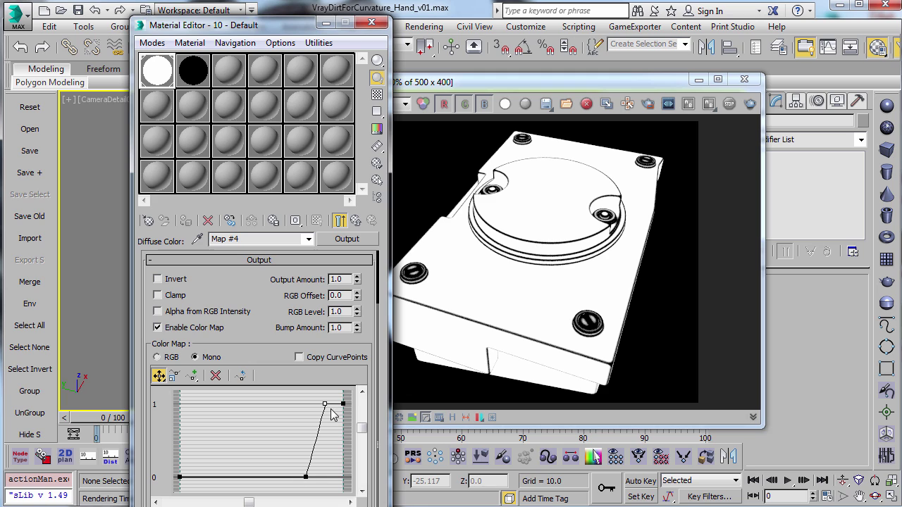
drag(324, 405, 337, 408)
drag(305, 477, 329, 478)
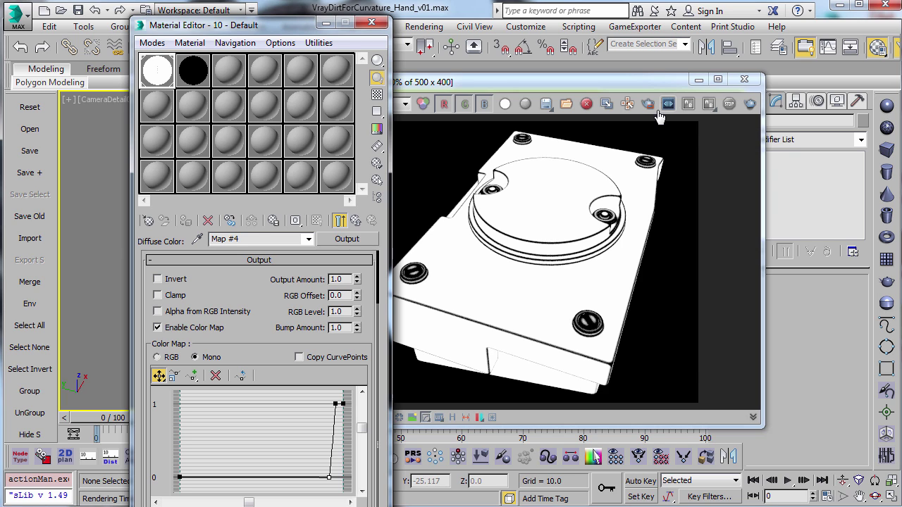
- Re-render with the steep curve, then slide both curve points left toward the middle
click(749, 104)
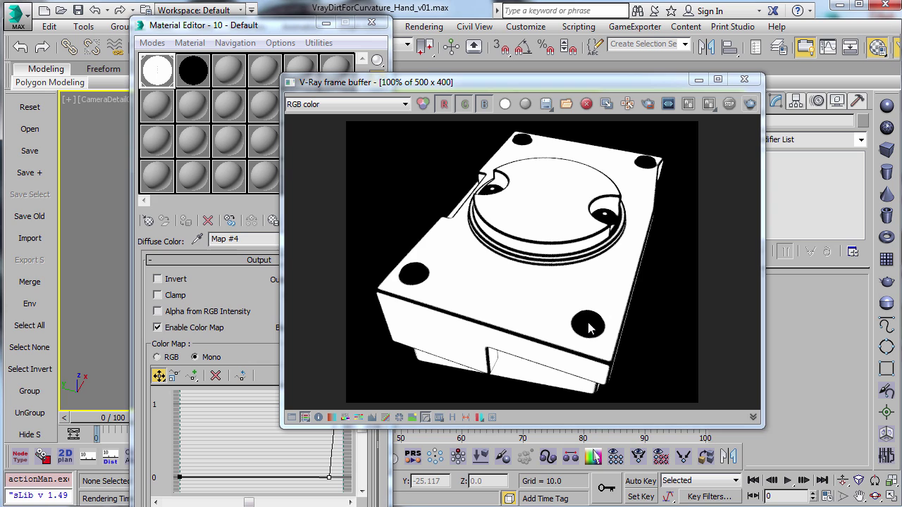
drag(329, 479, 283, 479)
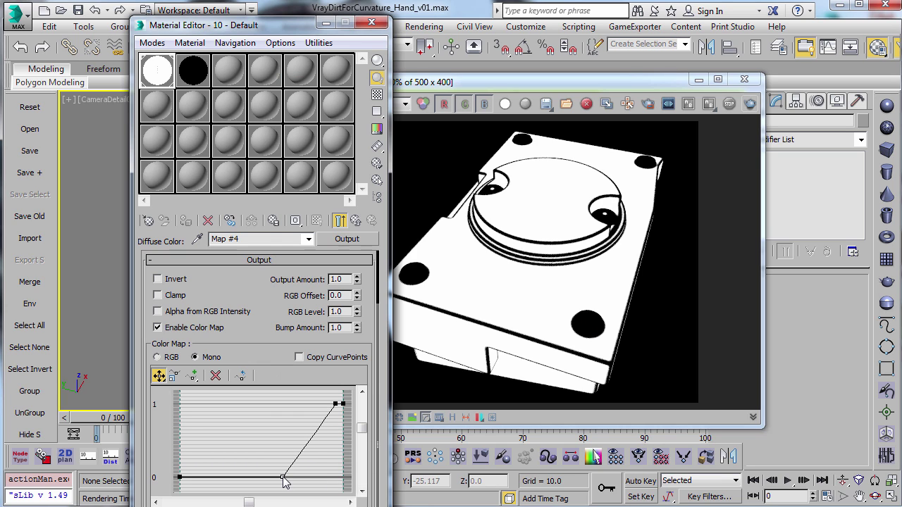
drag(336, 405, 289, 405)
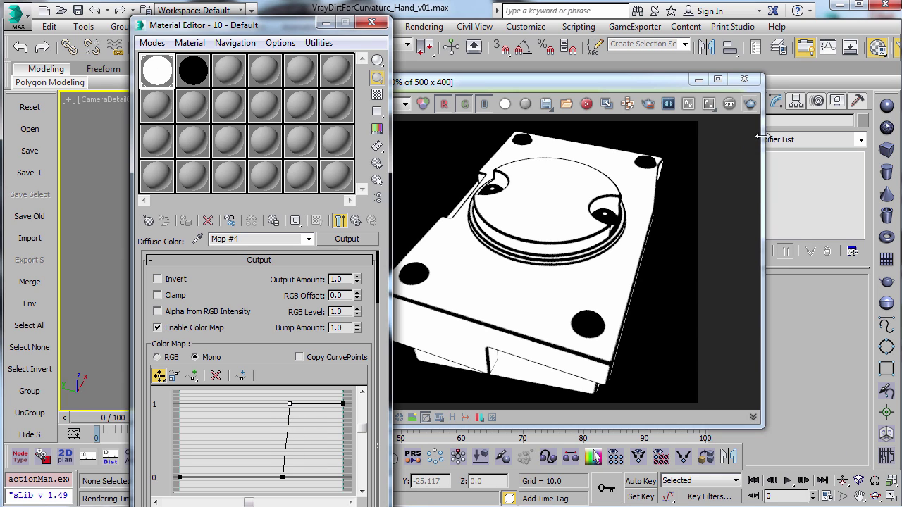
- Re-render the dirt map with the curve ramp shifted to mid-range
click(751, 104)
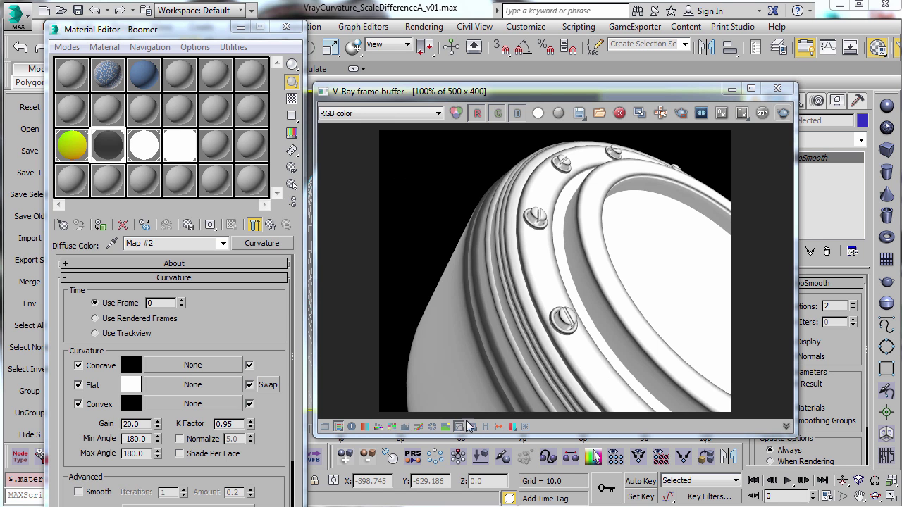
- Check the VRayCurvature map, return to the Boomer Curvature map, and render with it
click(146, 146)
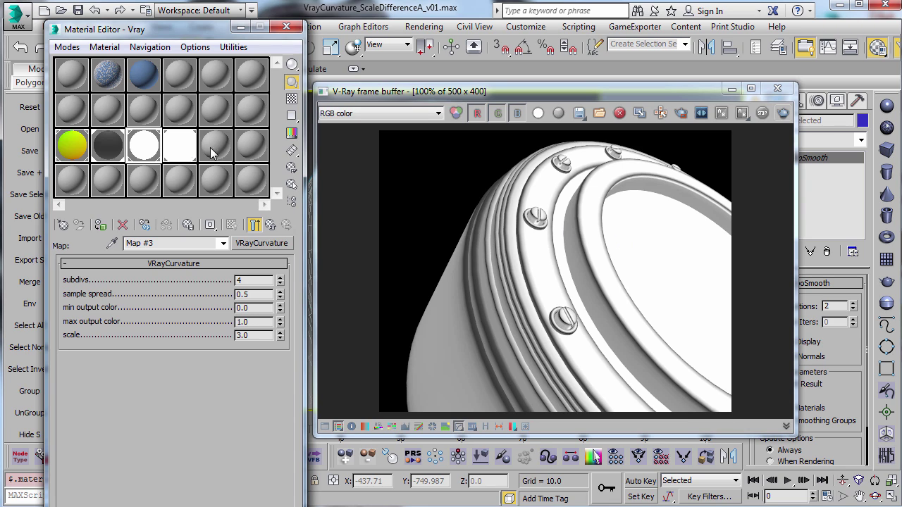
click(113, 154)
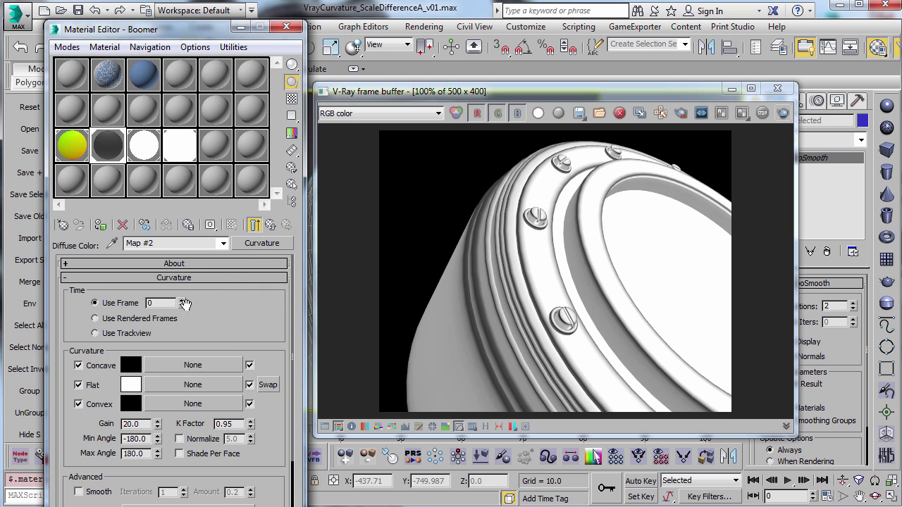
click(207, 266)
click(208, 266)
click(594, 458)
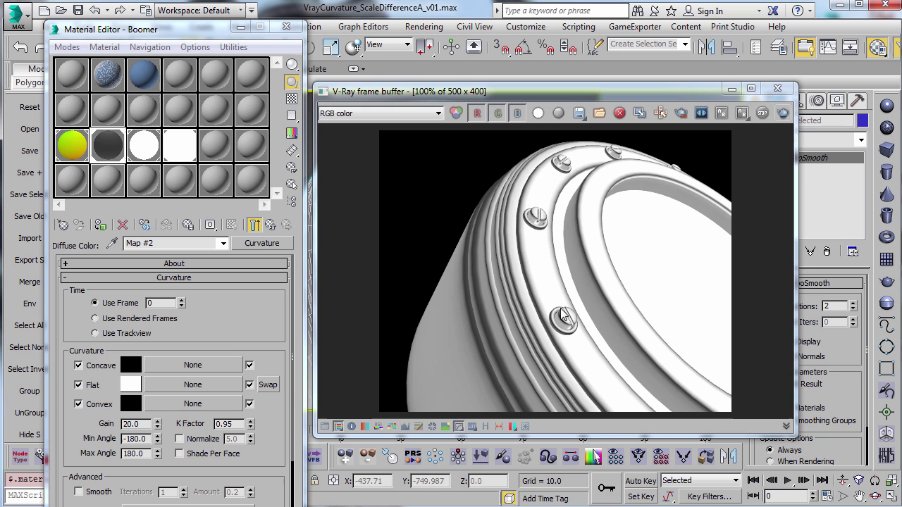
- Assign the Vray material with VRayCurvature to all objects and render the part
click(151, 147)
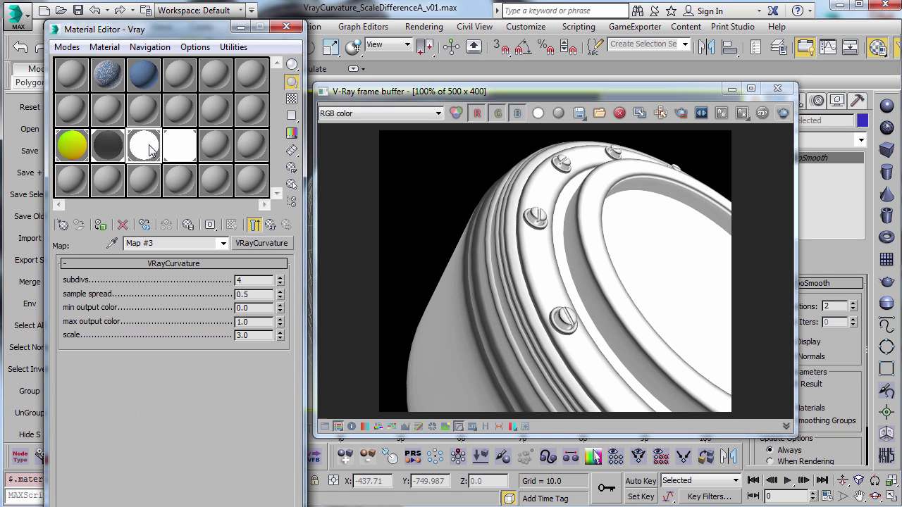
click(34, 324)
click(108, 226)
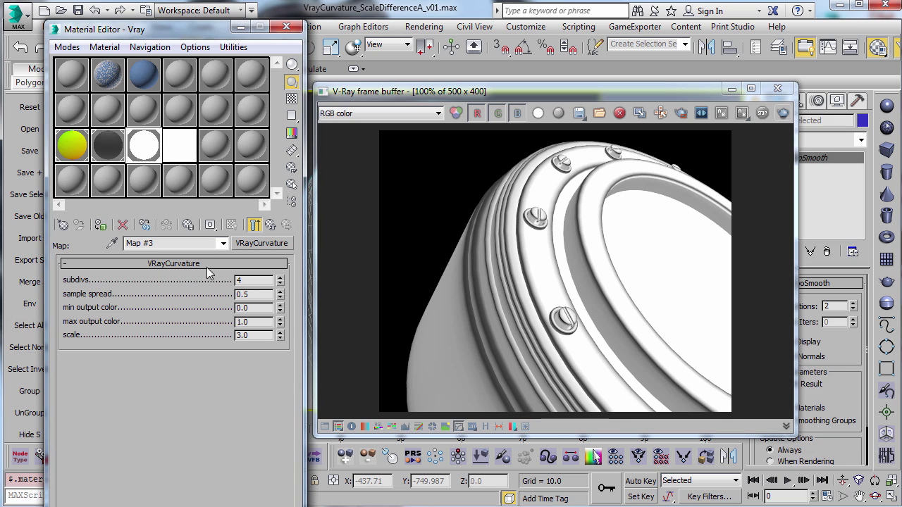
click(593, 456)
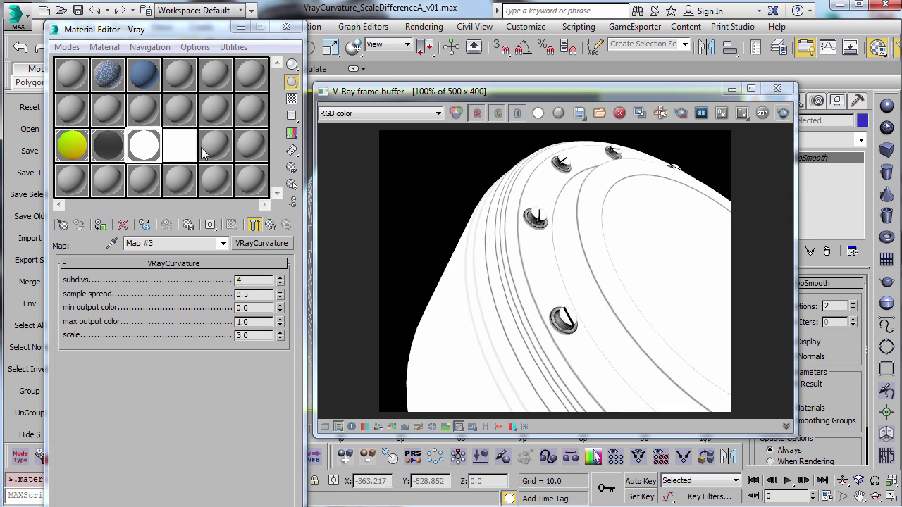
- Drag the VRayCurvature Output curve's top point left to near-vertical and re-render
click(255, 224)
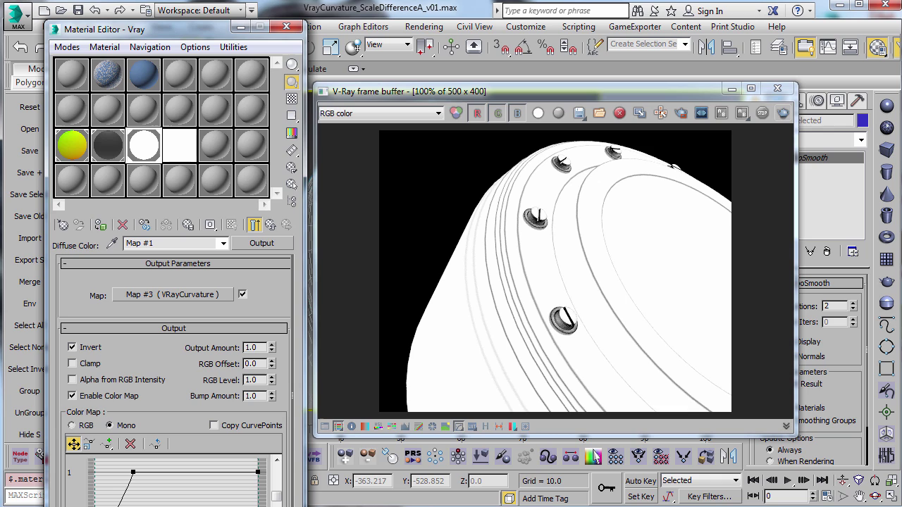
drag(133, 472, 107, 471)
key(shift+q)
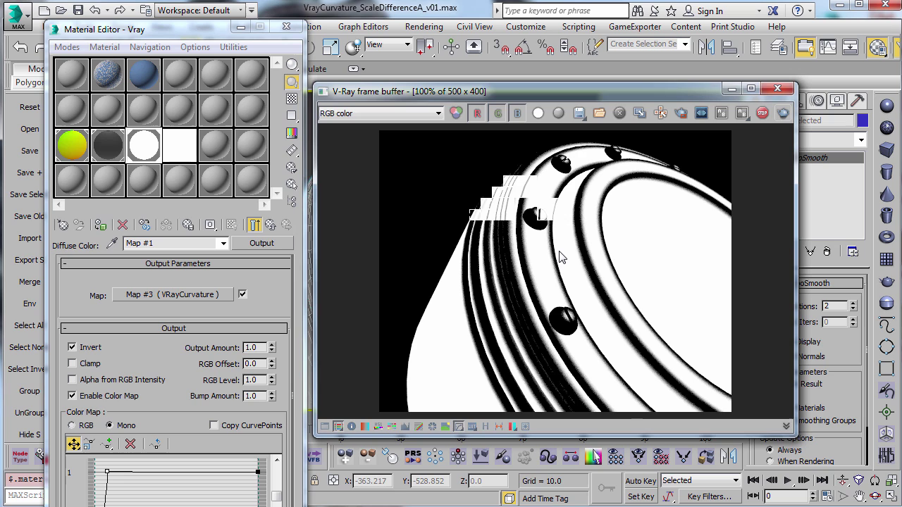
- Select the Boomer material slot to show its Curvature map (Gain 20.0, K Factor 0.95)
click(141, 155)
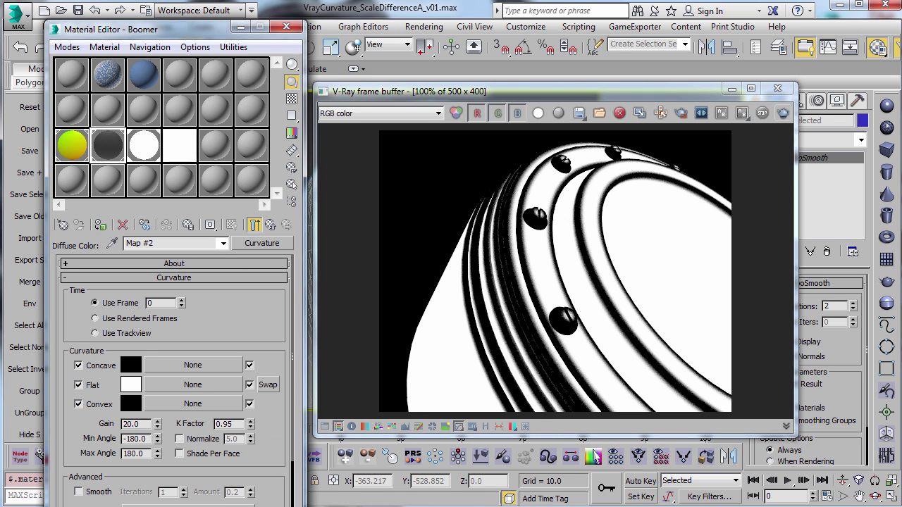